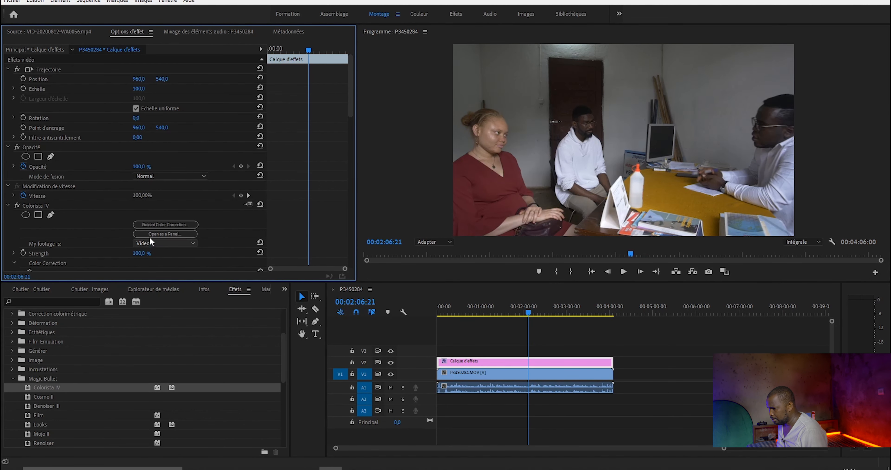
- Start Guided Color Correction for the Colorista IV effect and choose flat video as the footage's color space
scroll(244, 208, "down", 3)
scroll(244, 209, "down", 2)
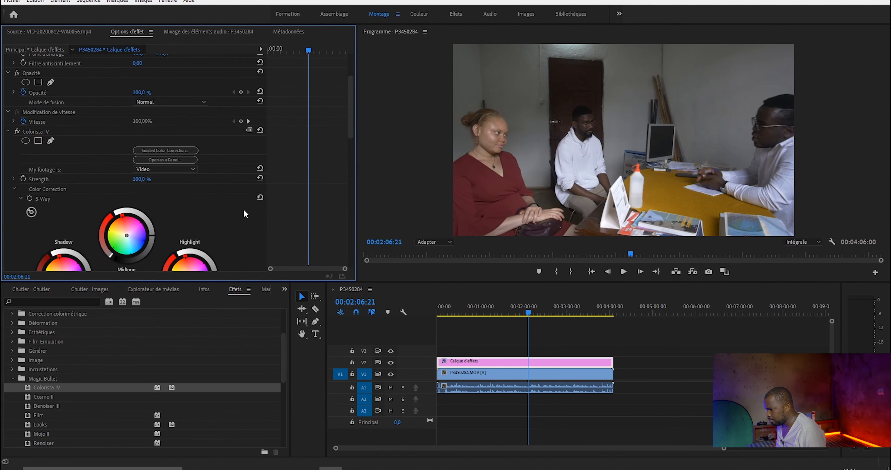
left_click(170, 151)
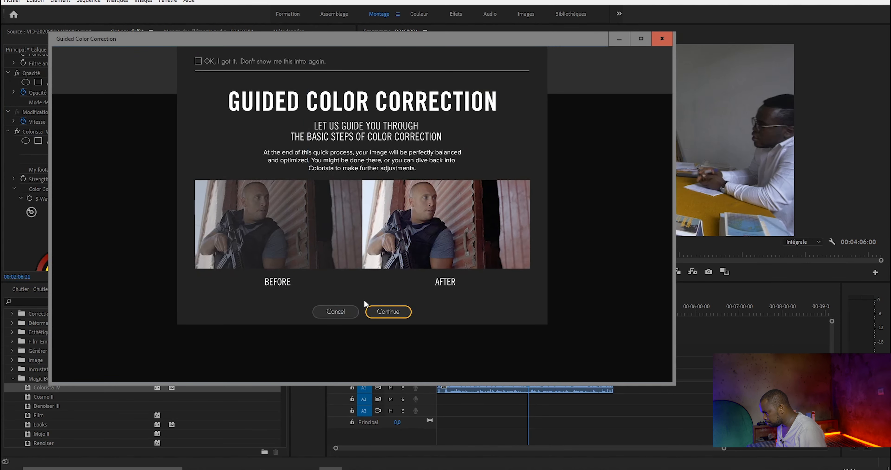
left_click(384, 315)
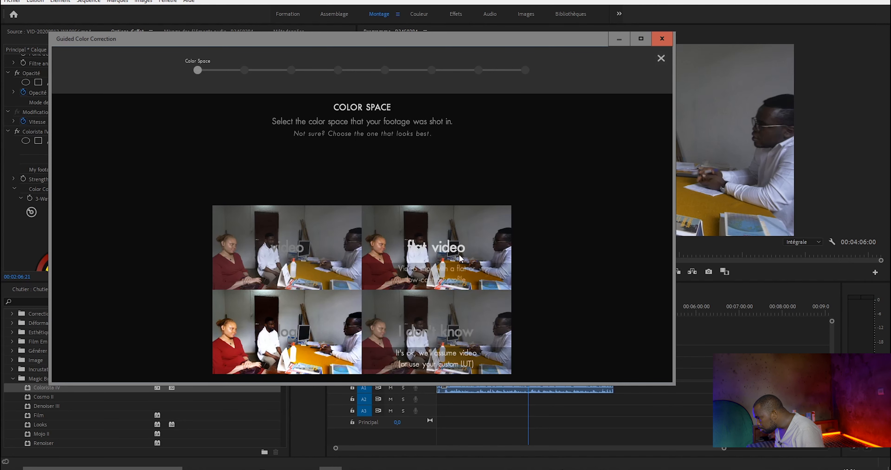
left_click(458, 232)
left_click(455, 169)
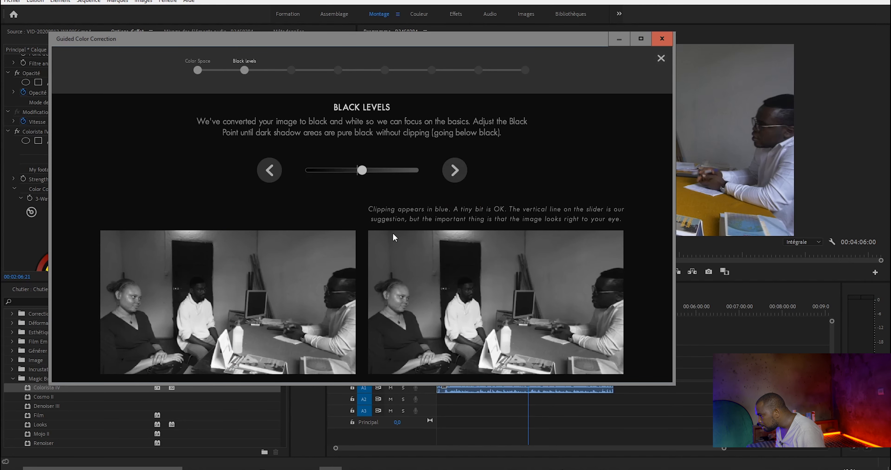
- Lower the black level slightly to the suggested mark and adjust the white level until only small highlights clip
left_click_drag(363, 172, 358, 172)
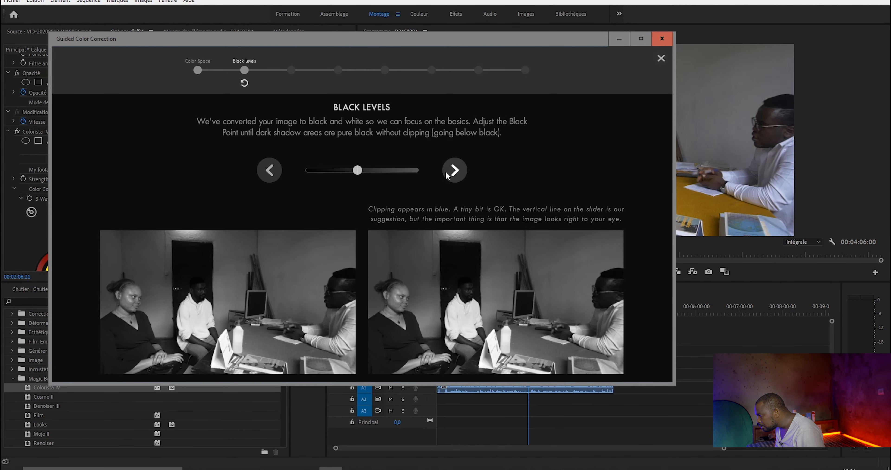
left_click(455, 170)
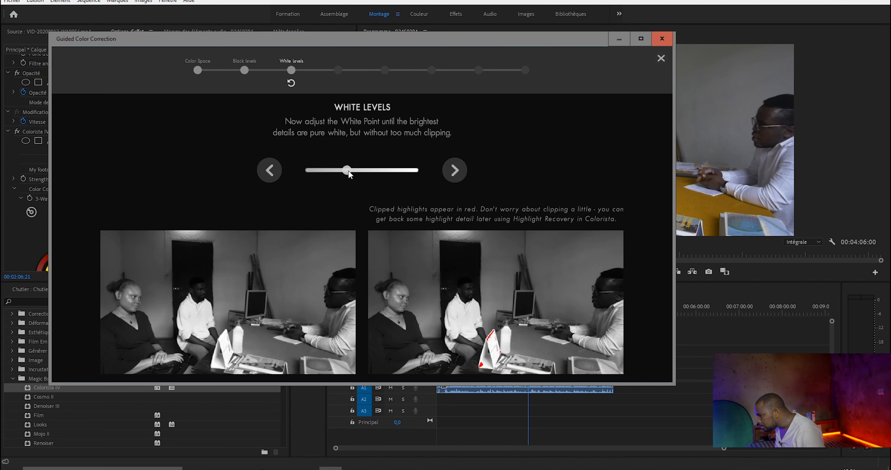
left_click_drag(349, 171, 347, 174)
left_click(456, 168)
- Raise the midtones slightly to about the slider's center and lower the contrast a little below its center
left_click_drag(353, 170, 361, 170)
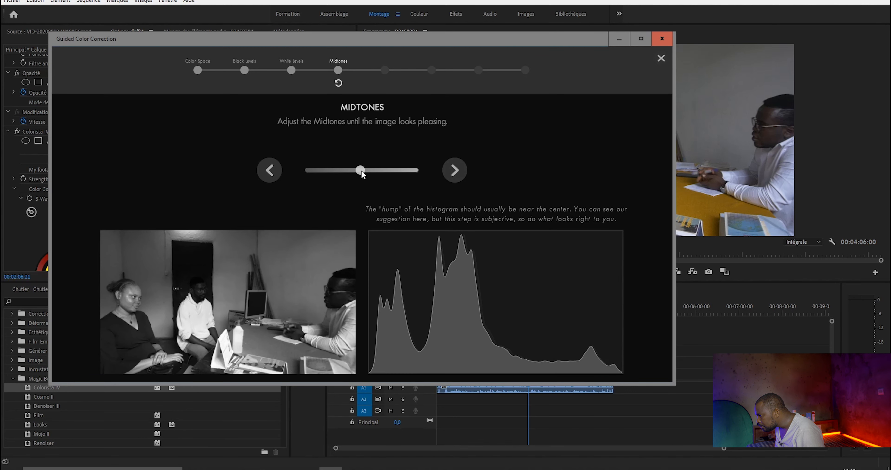
left_click(455, 169)
left_click_drag(357, 170, 342, 172)
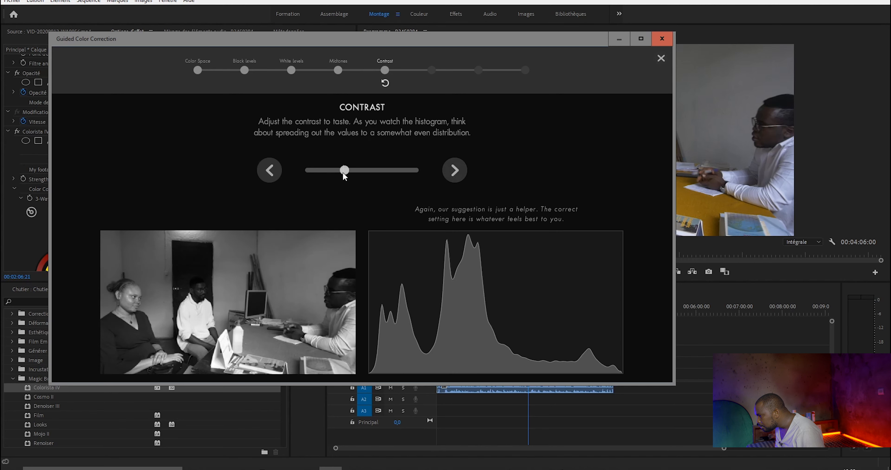
left_click(455, 170)
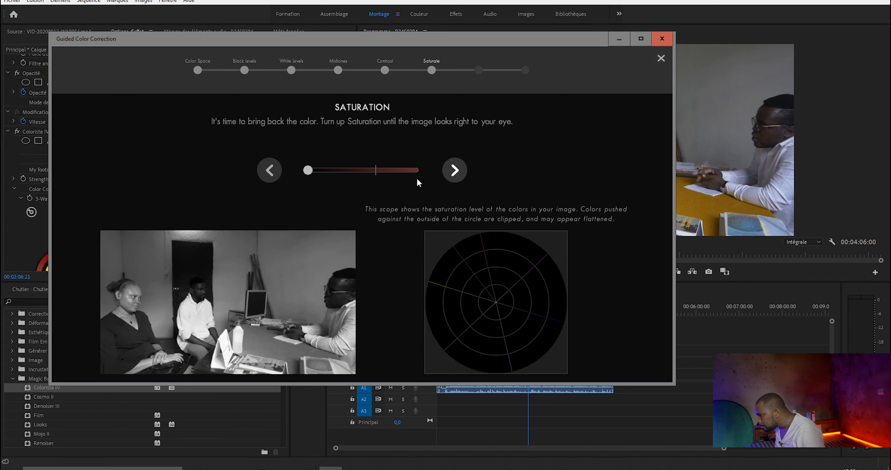
- Raise the saturation to the suggested mark, keep the default color balance, and finish the guided correction
left_click_drag(308, 171, 376, 170)
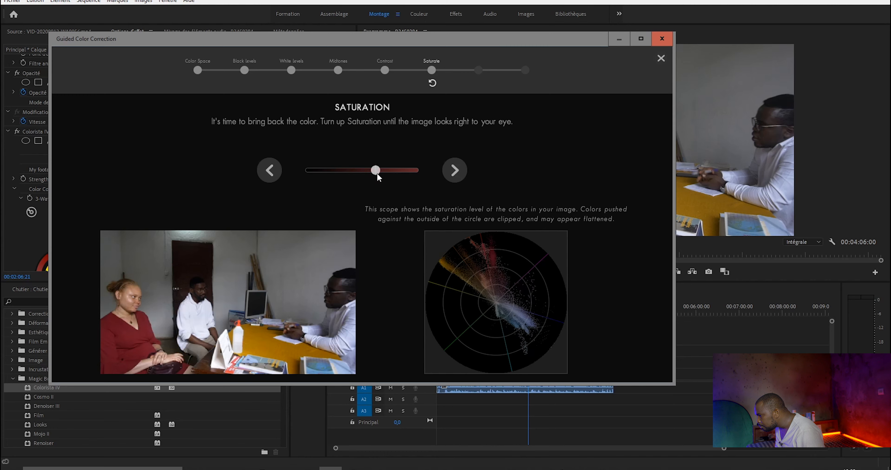
left_click(455, 169)
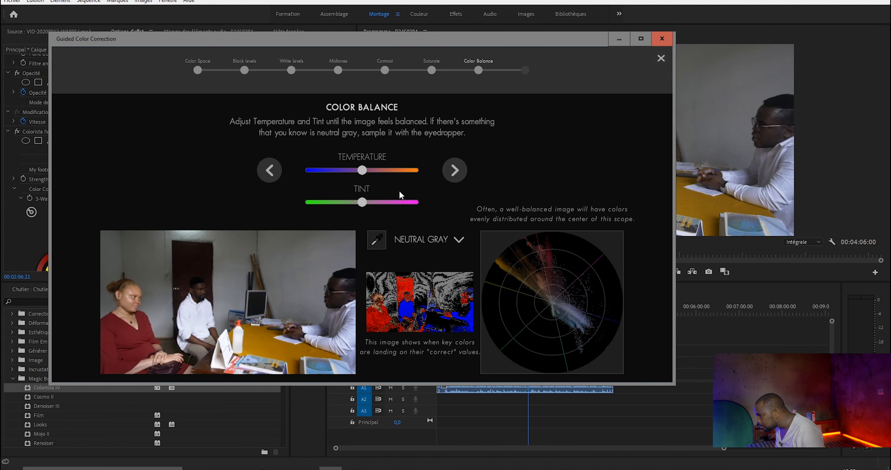
left_click(455, 163)
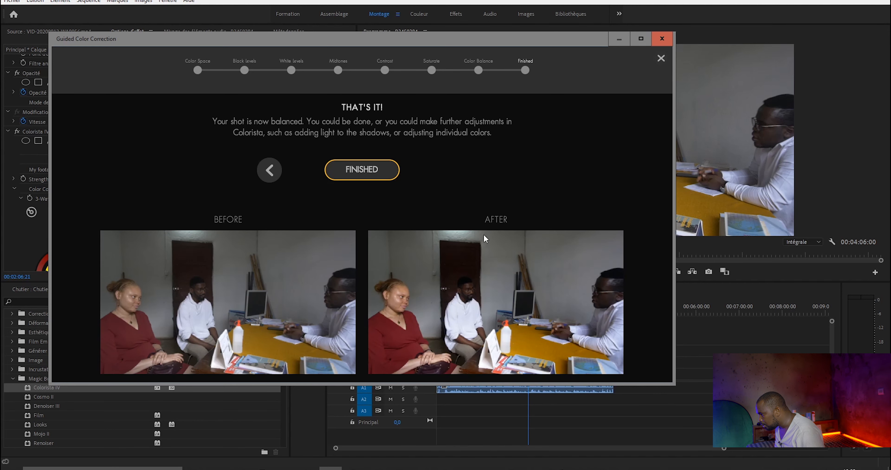
left_click(361, 170)
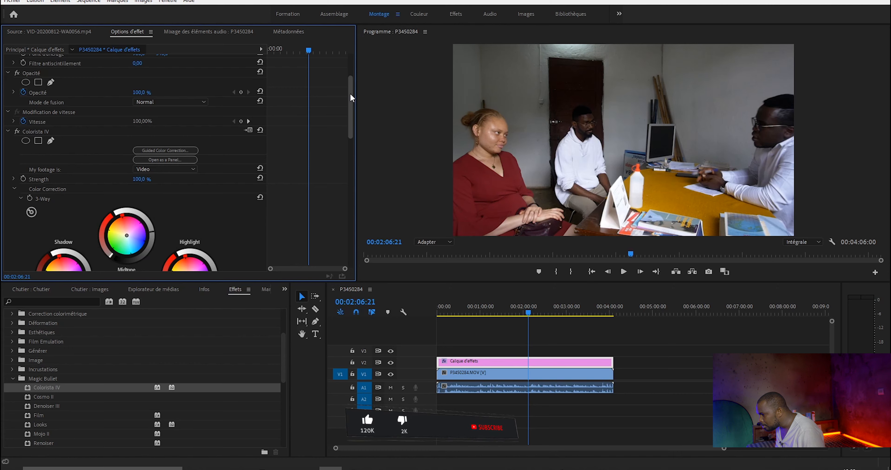
left_click_drag(351, 94, 352, 114)
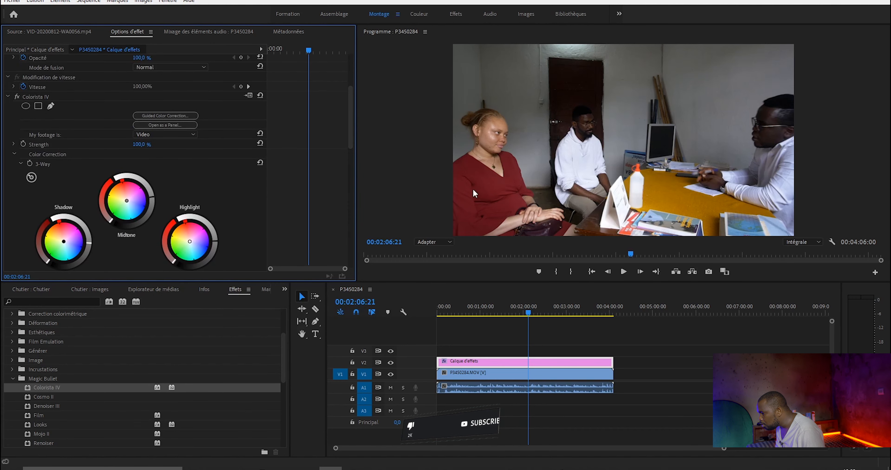
scroll(124, 222, "down", 5)
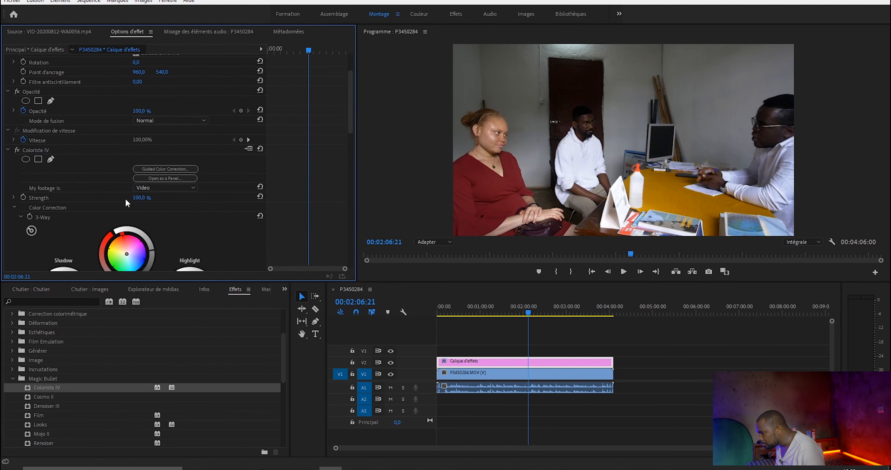
scroll(126, 200, "down", 9)
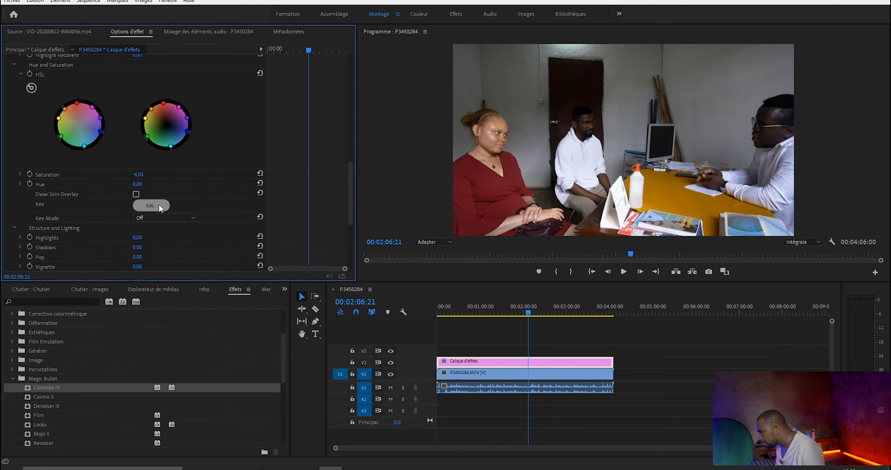
left_click(151, 204)
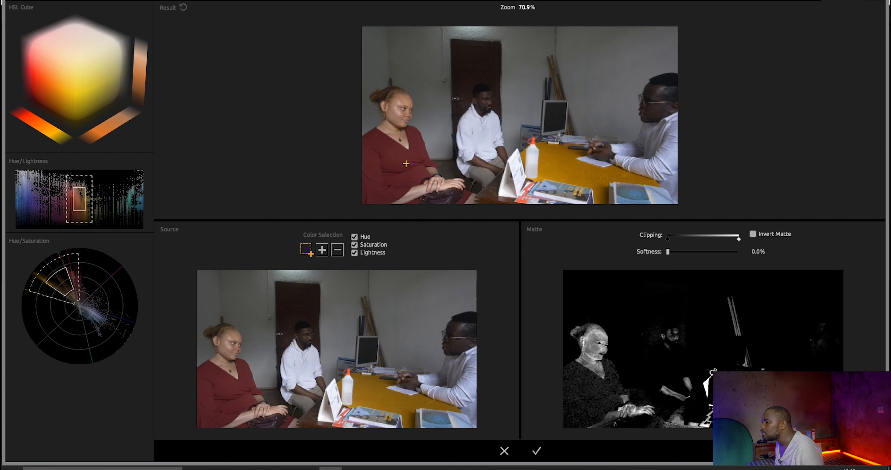
left_click(406, 164)
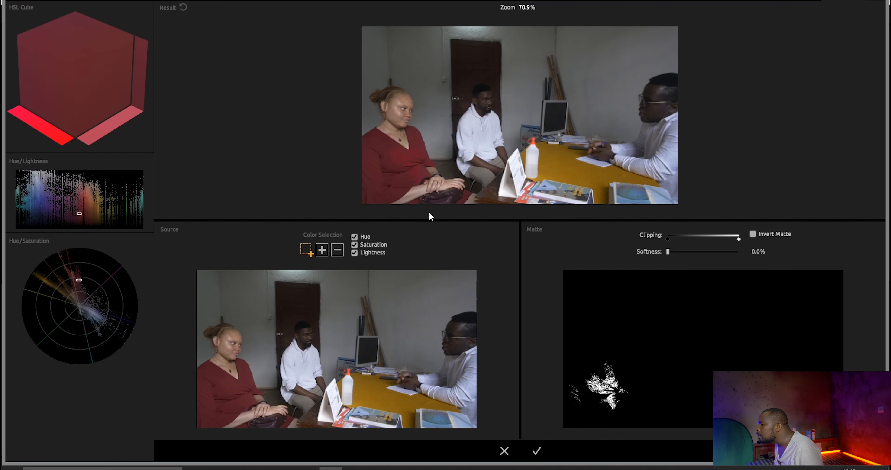
left_click(381, 170)
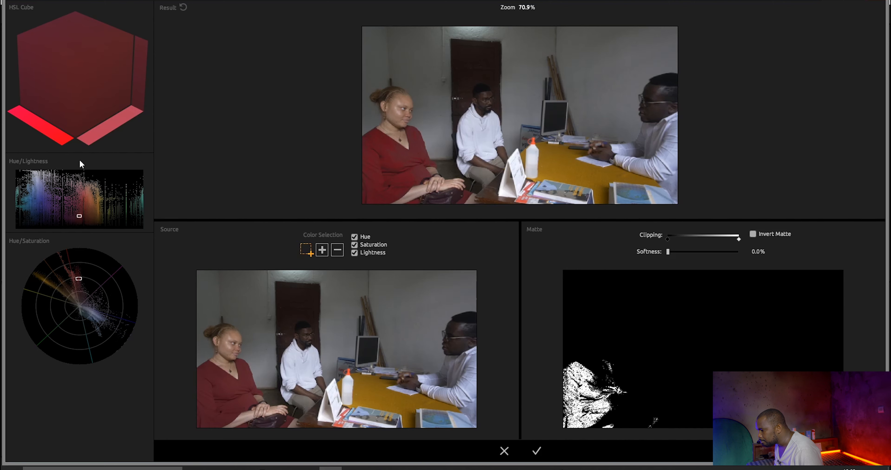
left_click_drag(81, 217, 74, 216)
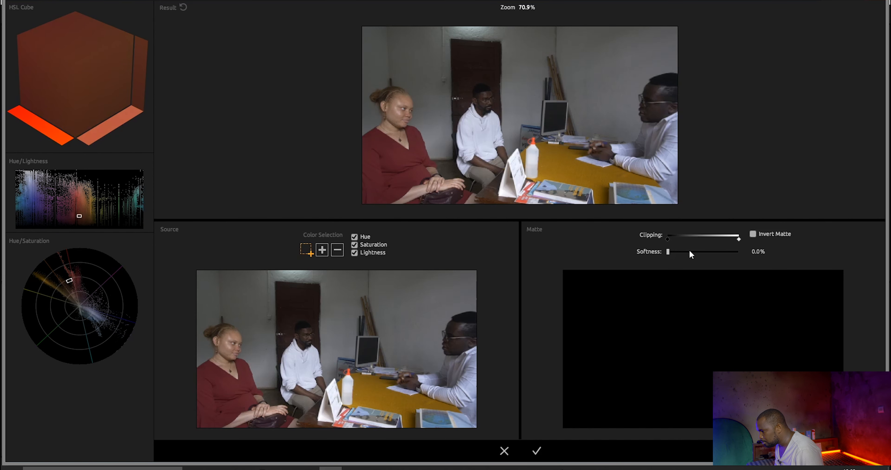
left_click(504, 451)
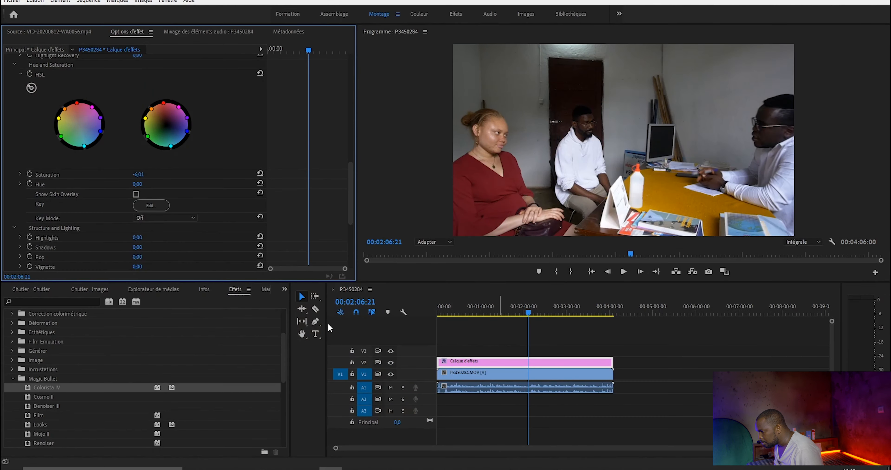
- Edit the HSL key to isolate the woman's red dress, set the matte softness to 4.6%, and apply the key
left_click(152, 206)
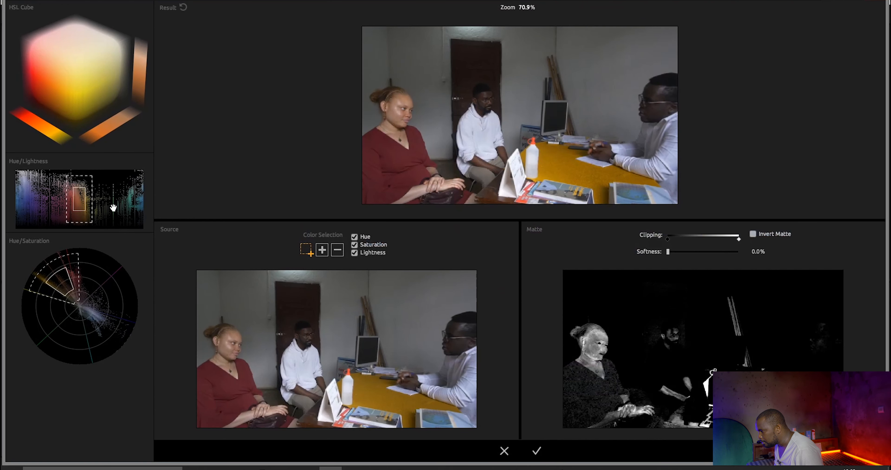
left_click_drag(76, 197, 58, 200)
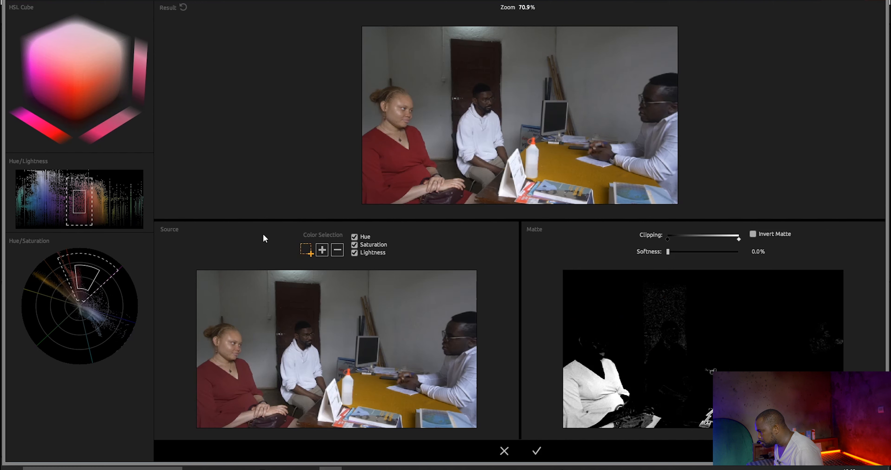
left_click_drag(77, 201, 77, 206)
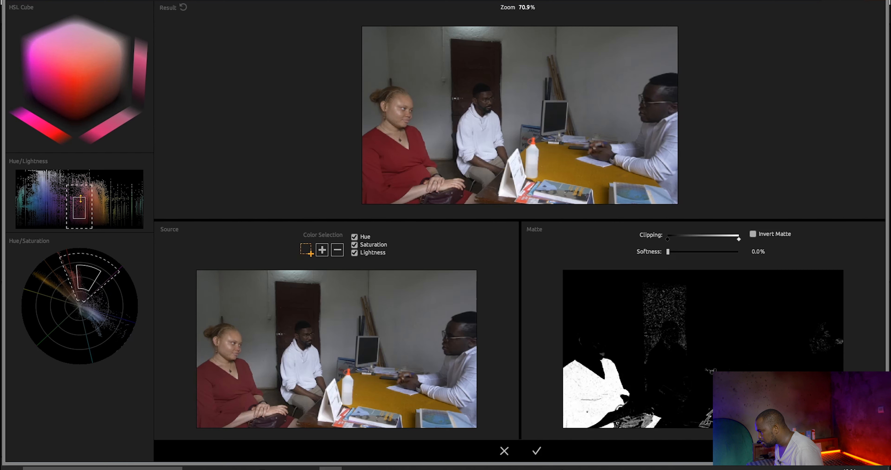
left_click_drag(79, 203, 82, 206)
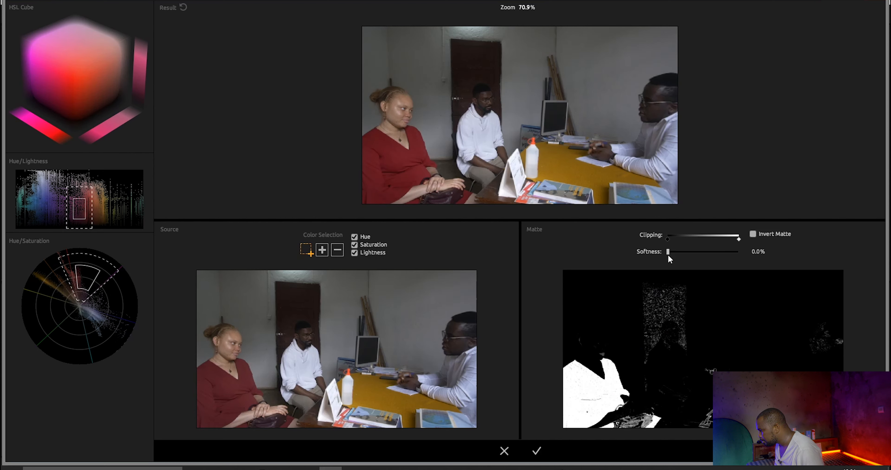
left_click_drag(670, 251, 675, 252)
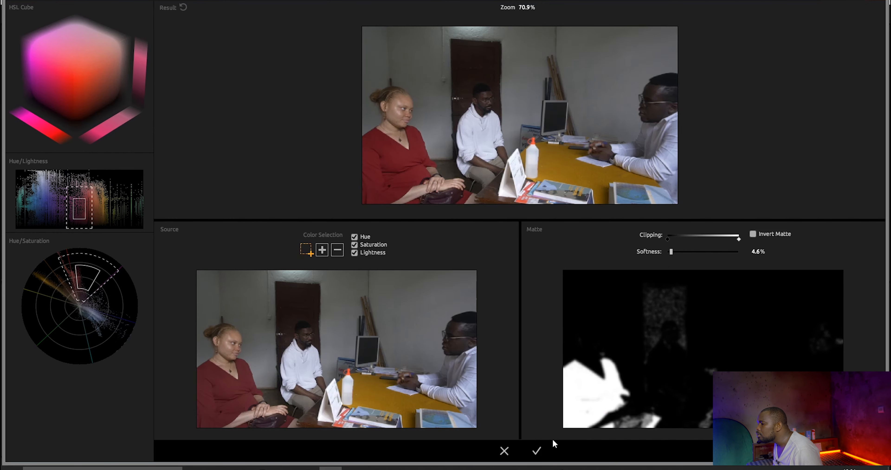
left_click(537, 450)
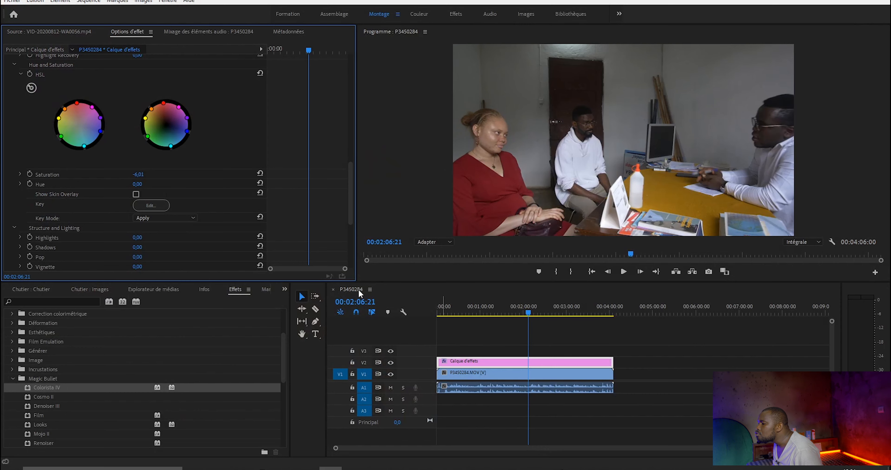
- Shift the 3-Way midtone color toward yellow to tint the keyed dress orange
scroll(244, 207, "up", 8)
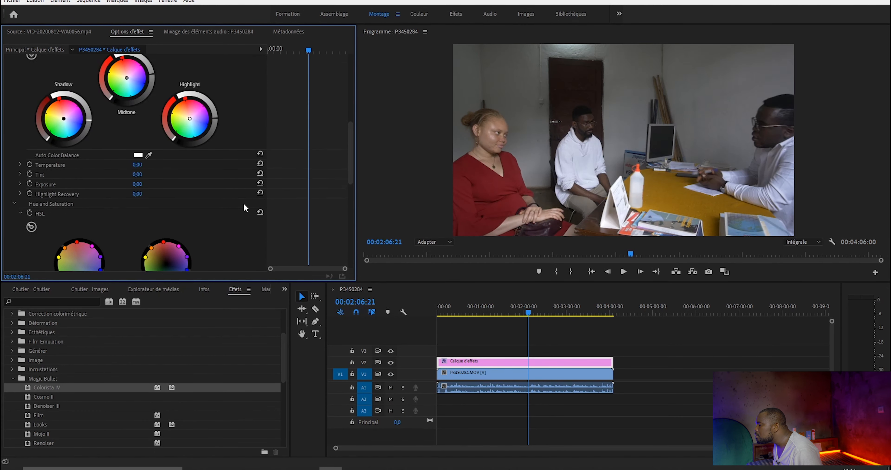
scroll(244, 206, "down", 2)
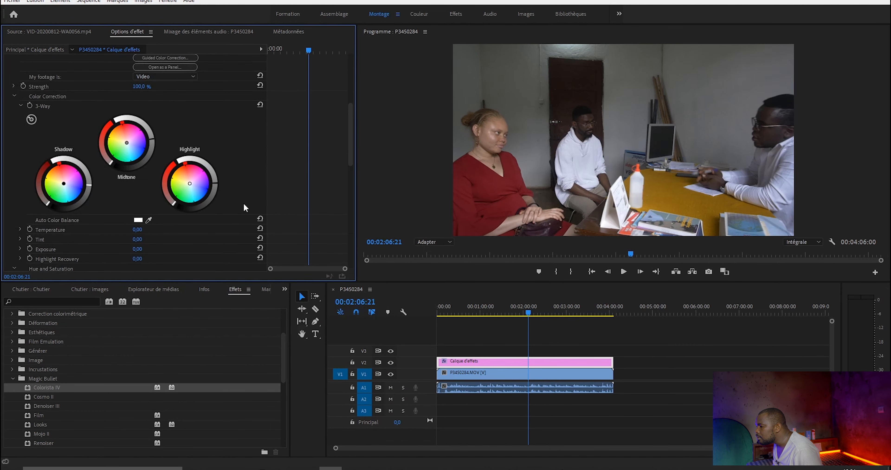
scroll(243, 203, "down", 3)
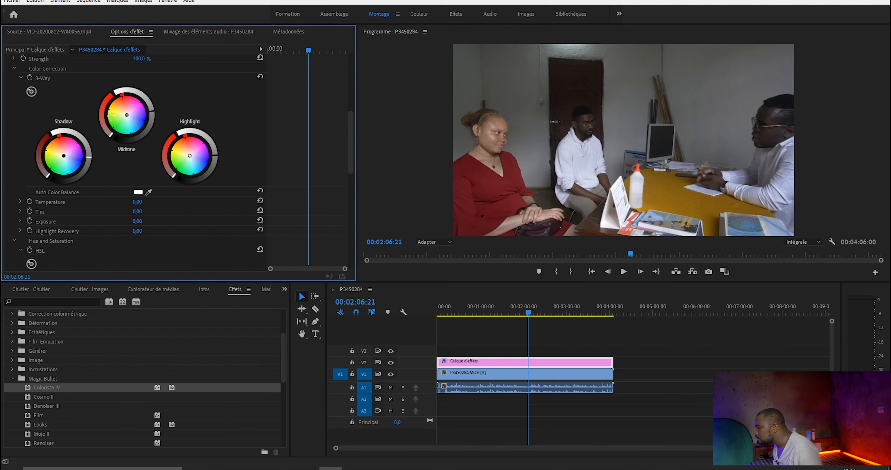
left_click_drag(127, 115, 115, 113)
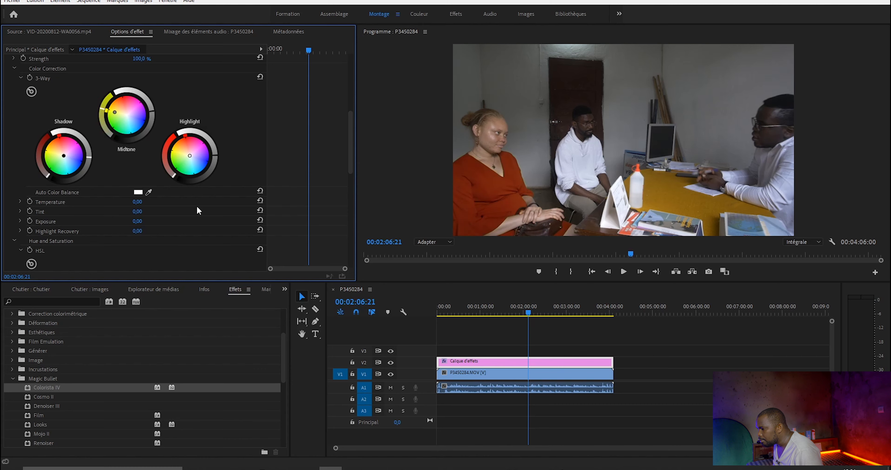
scroll(249, 182, "up", 3)
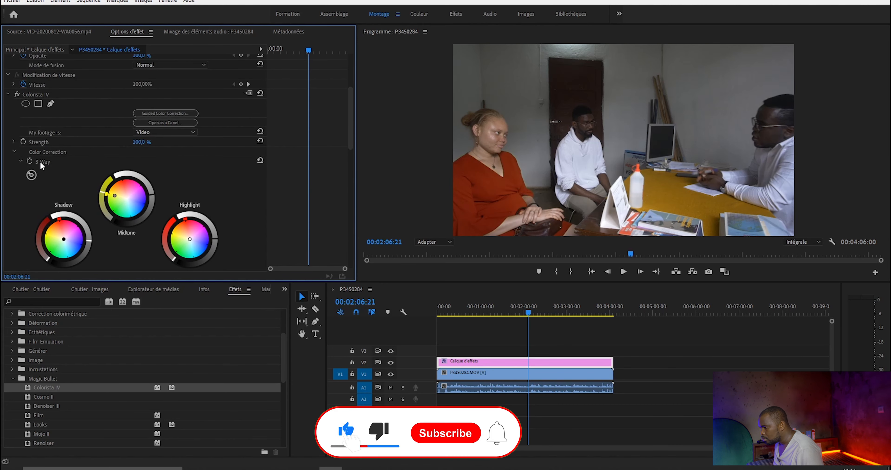
- Shift the 3-Way midtone, shadow and highlight colors toward blue to turn the keyed dress blue
scroll(121, 203, "down", 2)
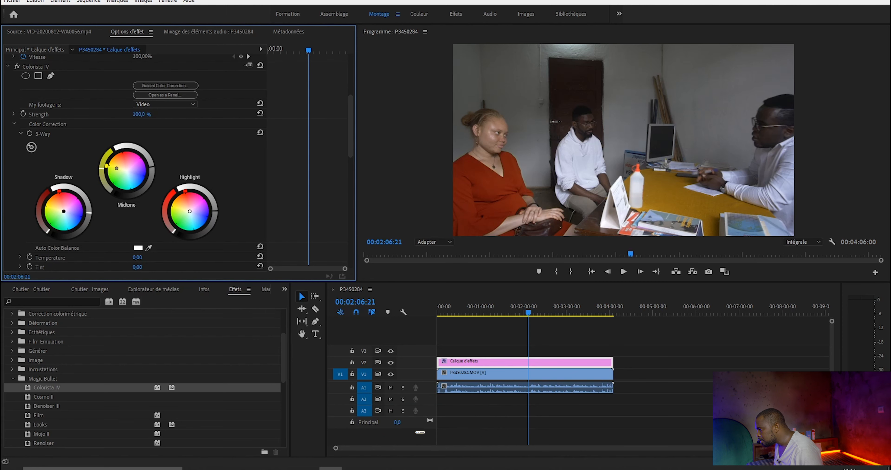
left_click_drag(121, 171, 129, 173)
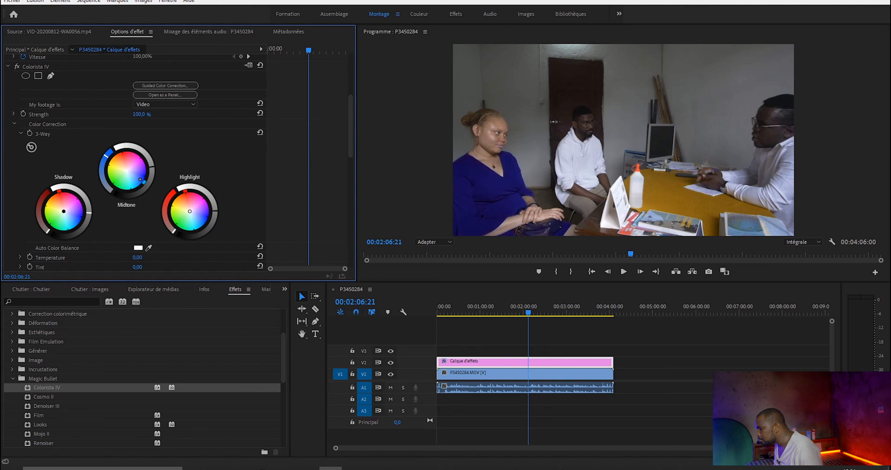
left_click_drag(190, 211, 202, 215)
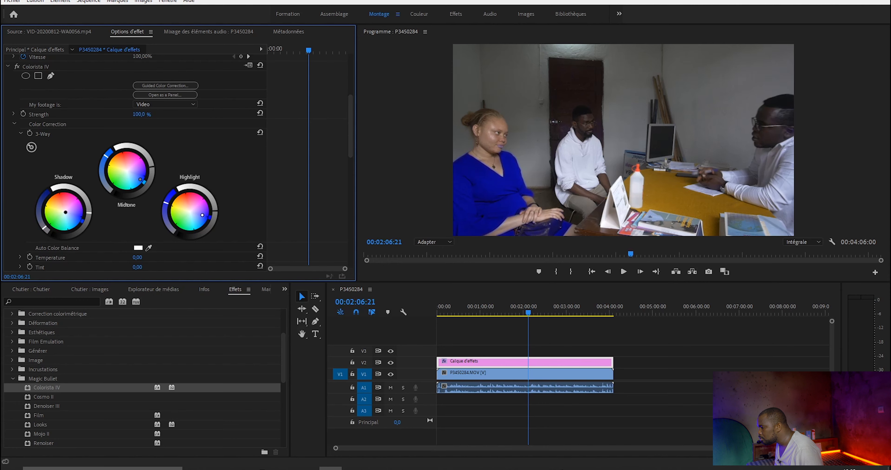
- Shift the 3-Way shadow color slightly toward cyan
left_click_drag(66, 213, 62, 219)
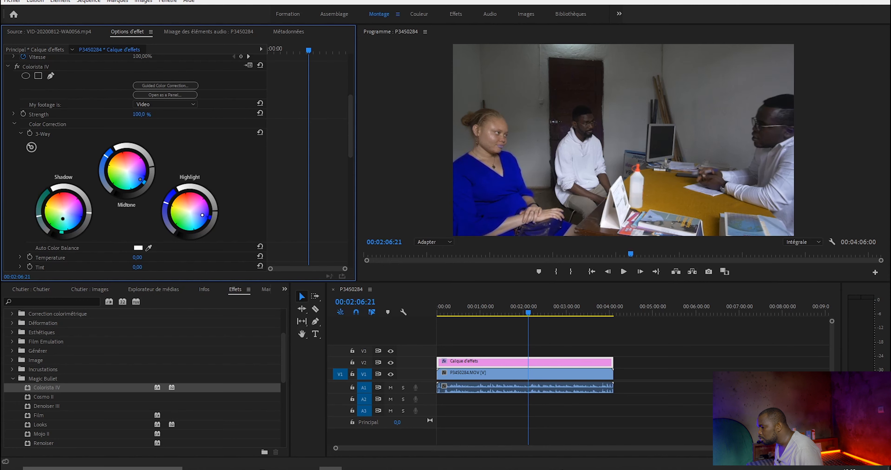
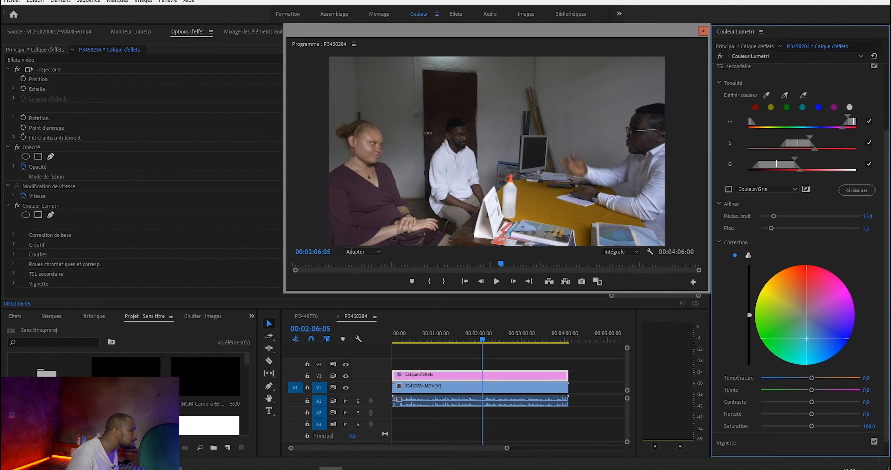
- Shift the Lumetri secondary HSL correction toward purple for the dress, with sharpness at 26.5 and saturation at 120.9, and play back the shot
left_click_drag(807, 339, 777, 308)
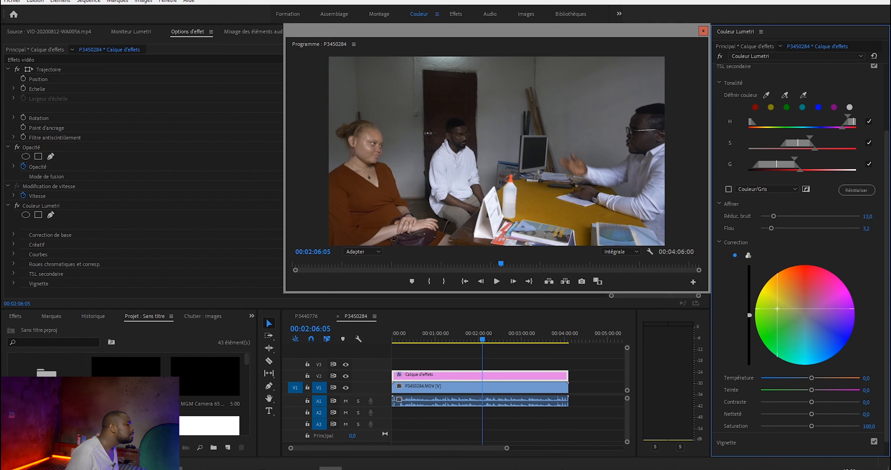
left_click_drag(778, 308, 830, 339)
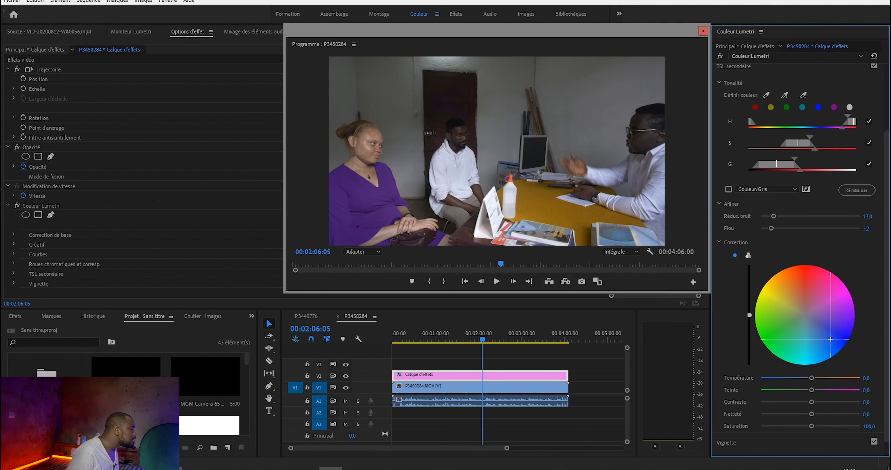
left_click_drag(812, 426, 824, 414)
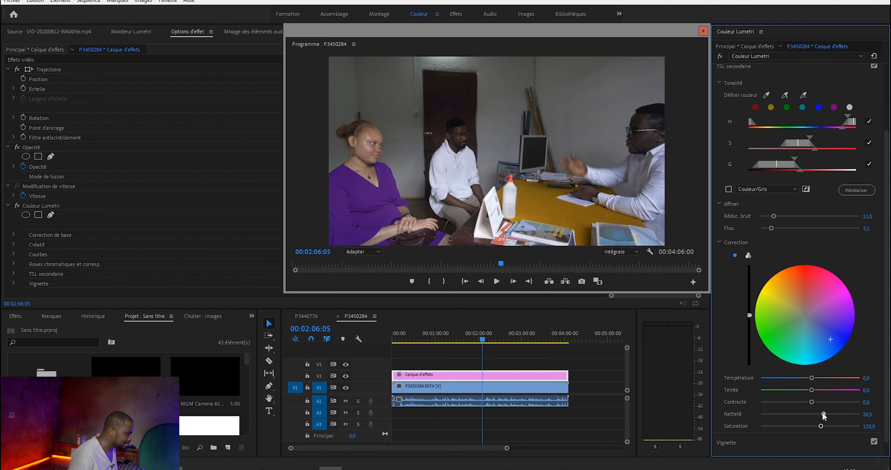
key("space")
left_click(478, 342)
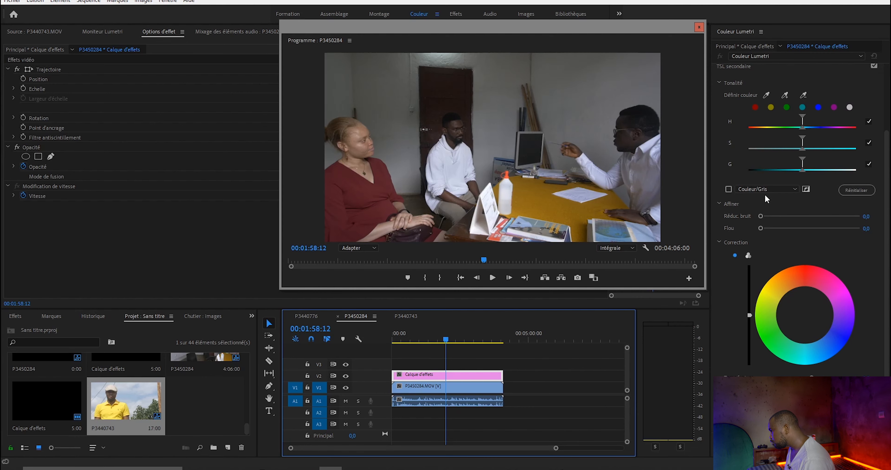
- Sample the woman's red dress as the secondary HSL key color and widen the hue, saturation and luminance ranges around it
scroll(772, 215, "up", 2)
scroll(772, 216, "up", 1)
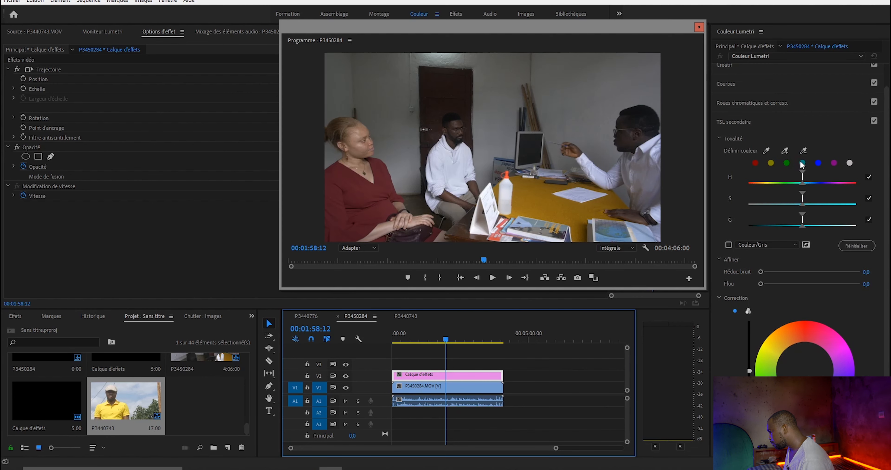
left_click(787, 163)
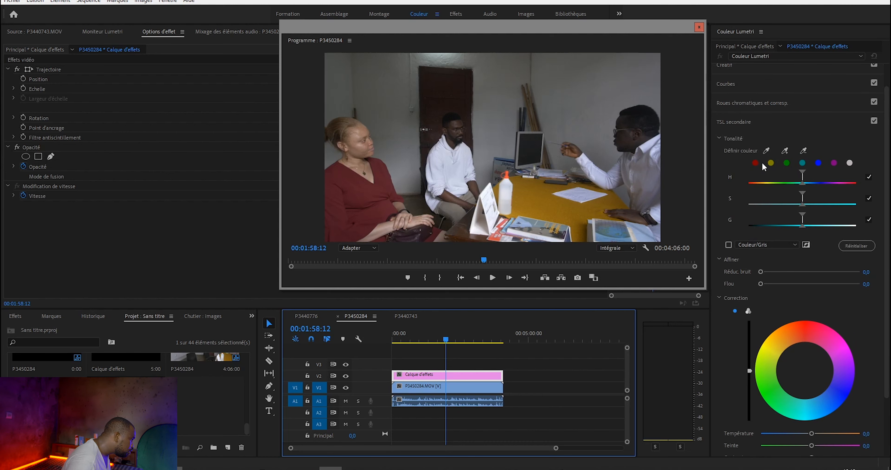
left_click(766, 151)
left_click(351, 193)
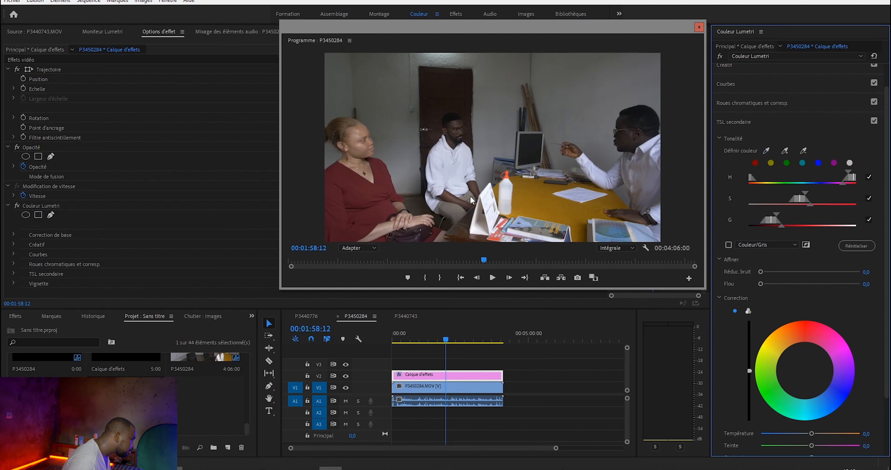
left_click_drag(799, 199, 843, 178)
left_click_drag(782, 220, 796, 219)
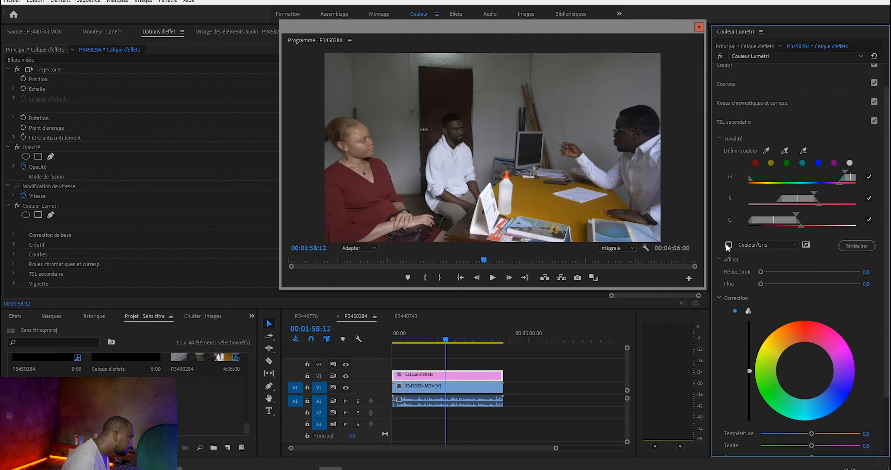
- Refine the key's saturation and luminance ranges around the dress using the Blanc/Noir mask preview, and return to the normal picture
left_click(785, 243)
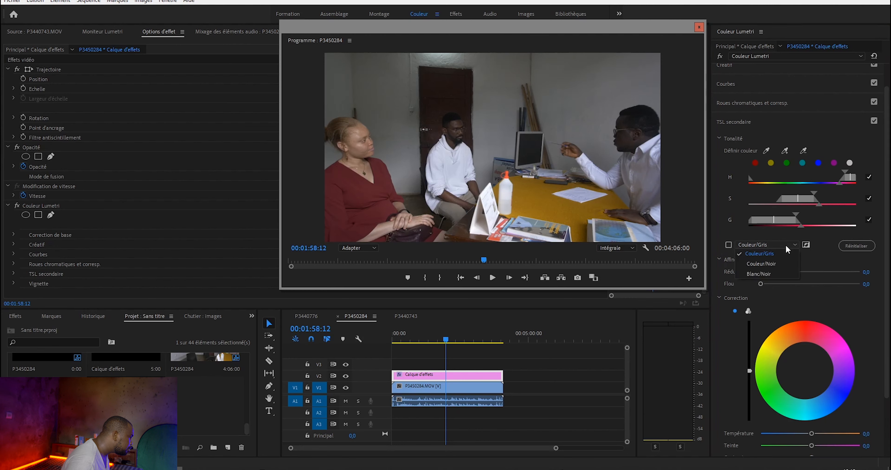
left_click(778, 271)
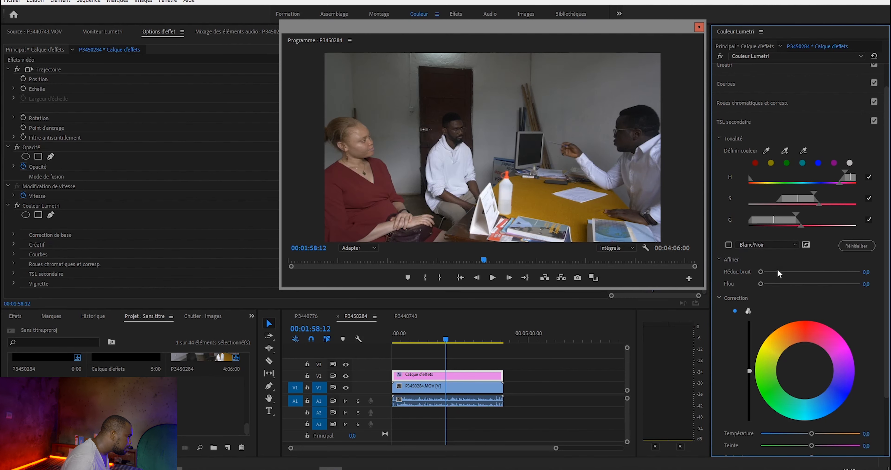
left_click(728, 245)
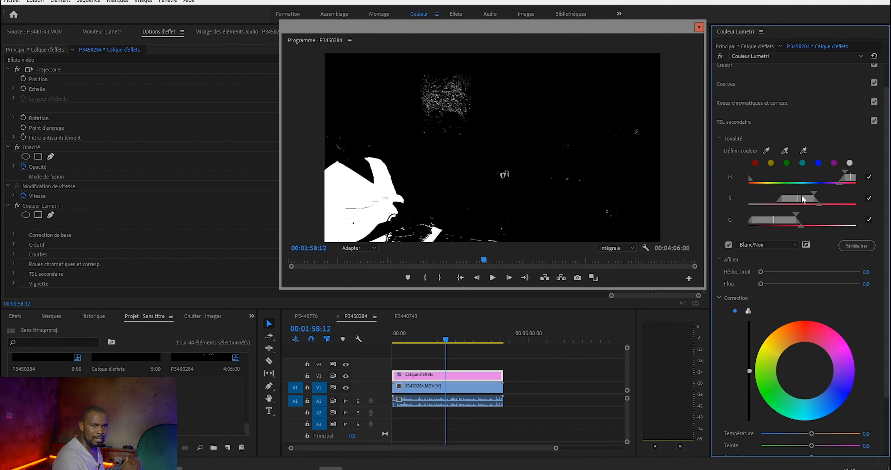
left_click_drag(803, 196, 801, 221)
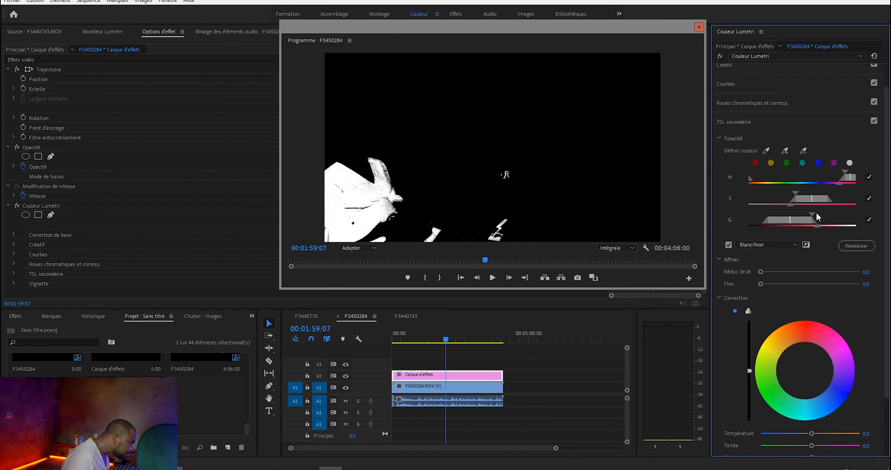
left_click_drag(810, 213, 815, 213)
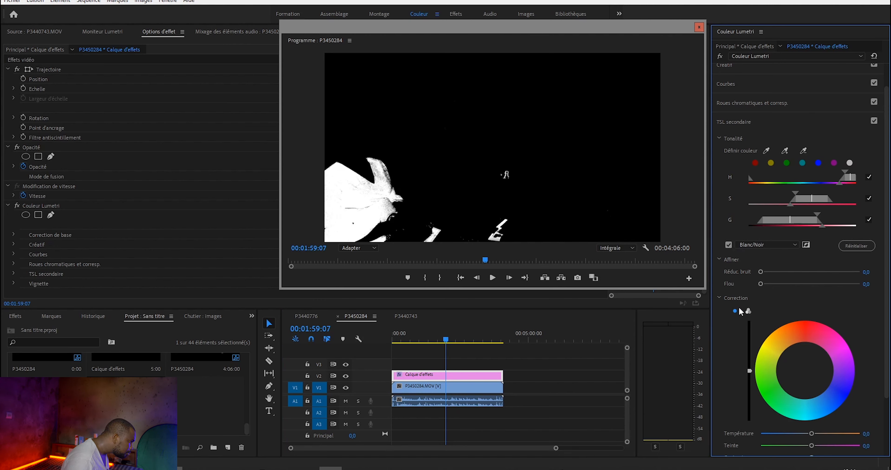
scroll(808, 301, "down", 3)
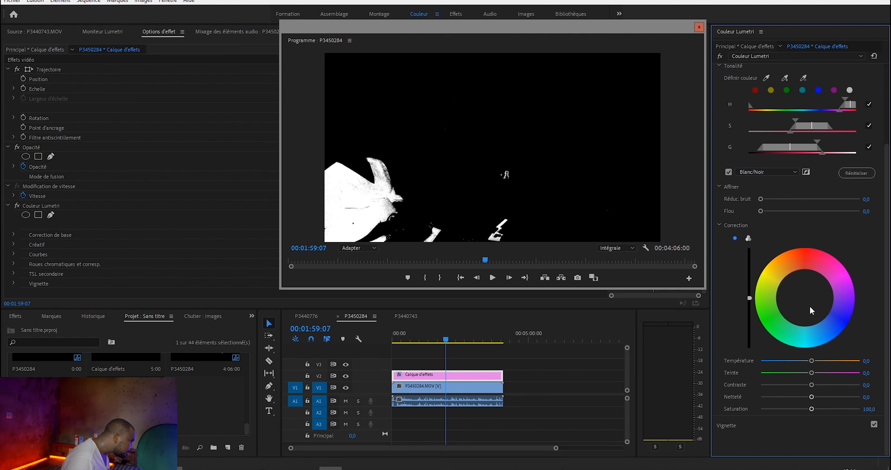
scroll(855, 320, "up", 3)
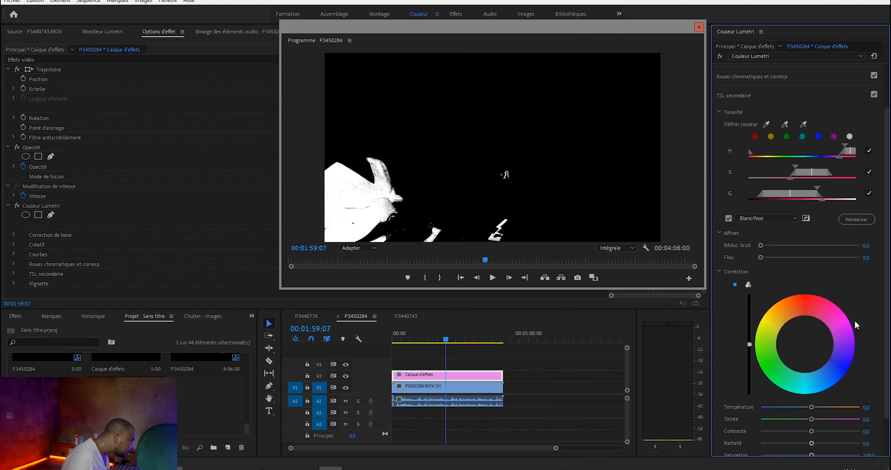
left_click(729, 244)
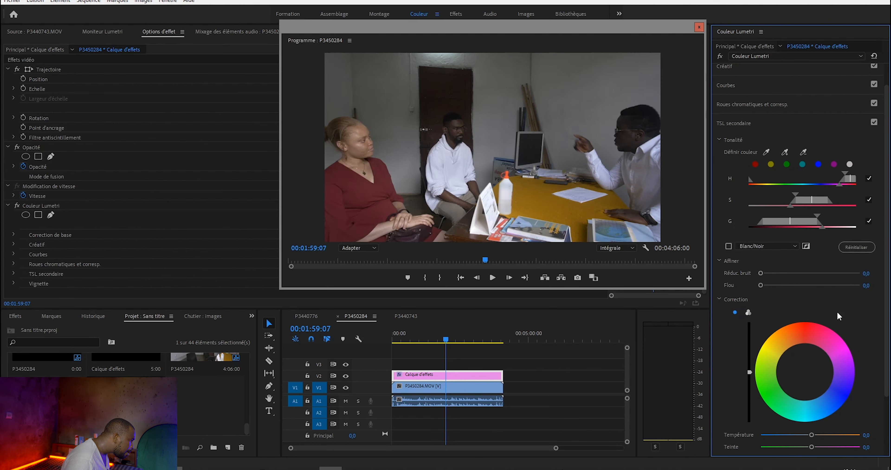
- Set the keyed dress's contrast and sharpness to 21.9 and its saturation to 106
scroll(850, 313, "down", 3)
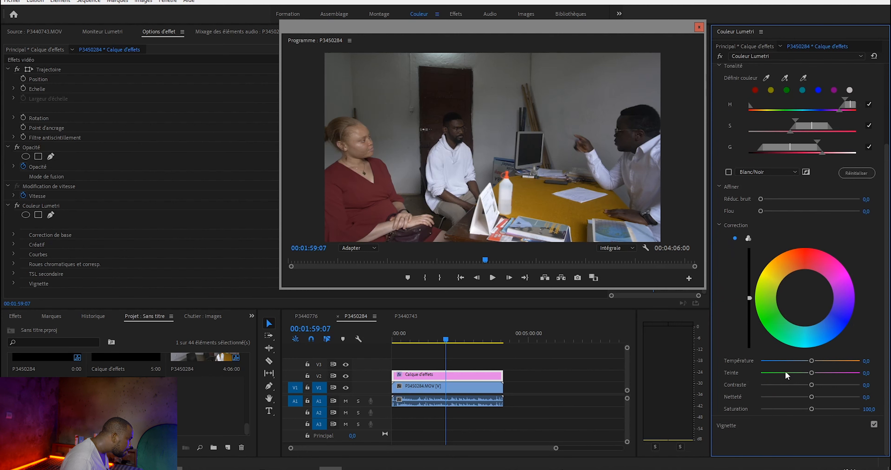
left_click_drag(813, 385, 819, 397)
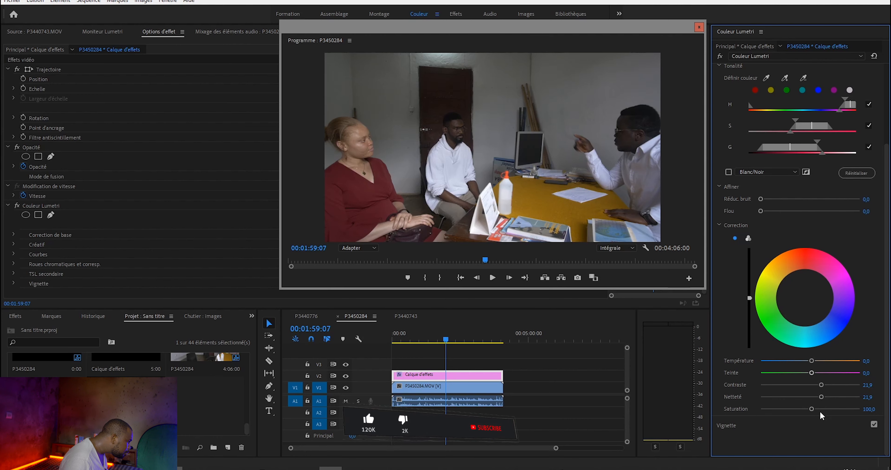
mouse_move(811, 410)
left_mouse_down()
mouse_move(760, 413)
mouse_move(813, 415)
left_mouse_up()
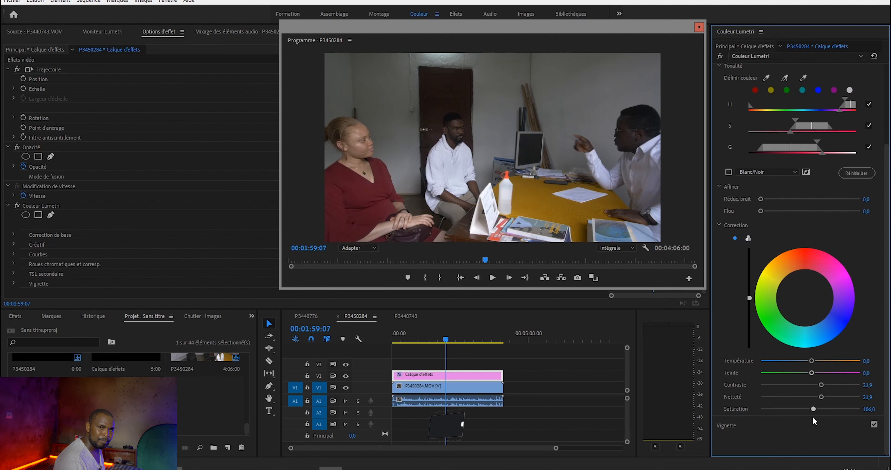
- Invert the key mask and lower the correction saturation to 0 so only the dress stays in color
left_click(806, 172)
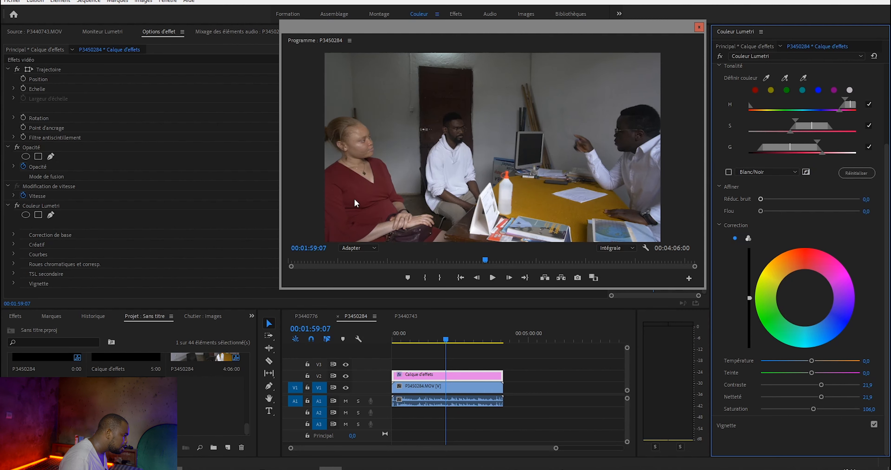
left_click(806, 172)
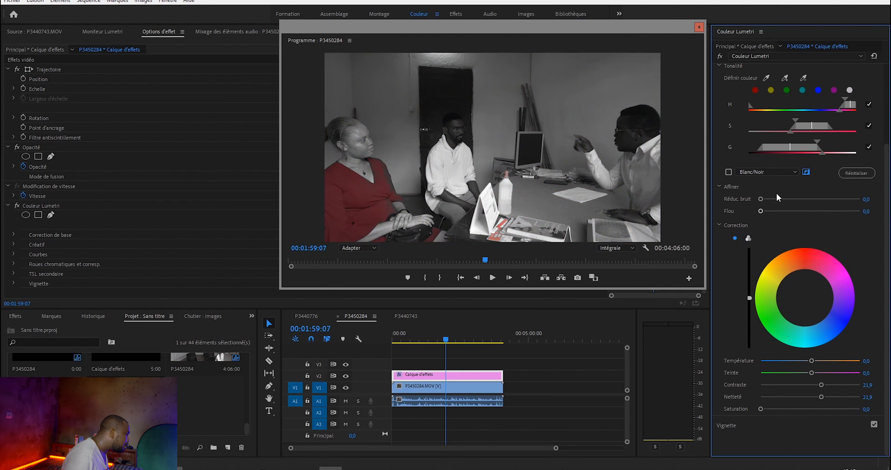
- Readjust the key's saturation and luminance ranges to keep the whole dress in color, and play back the shot
left_click_drag(887, 244, 890, 200)
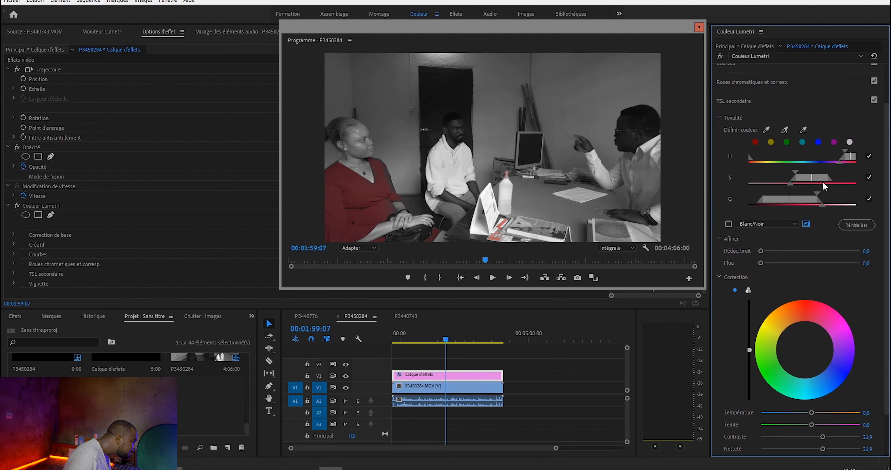
left_click_drag(824, 176, 799, 207)
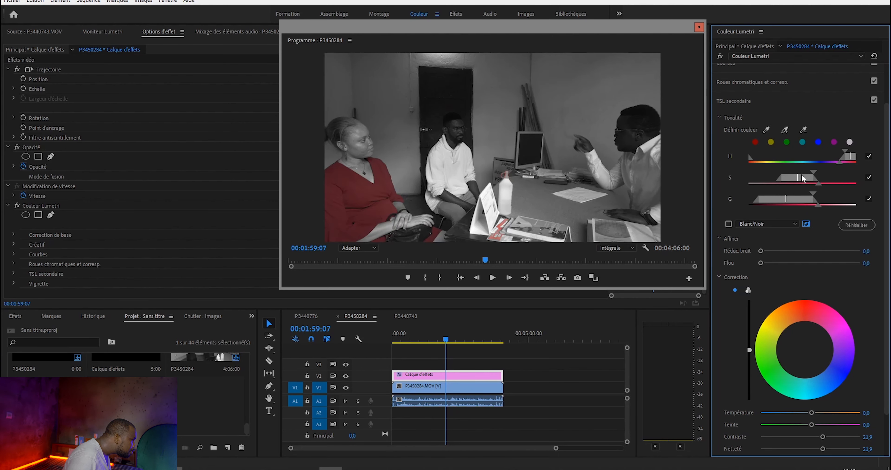
left_click_drag(801, 175, 802, 174)
key("space")
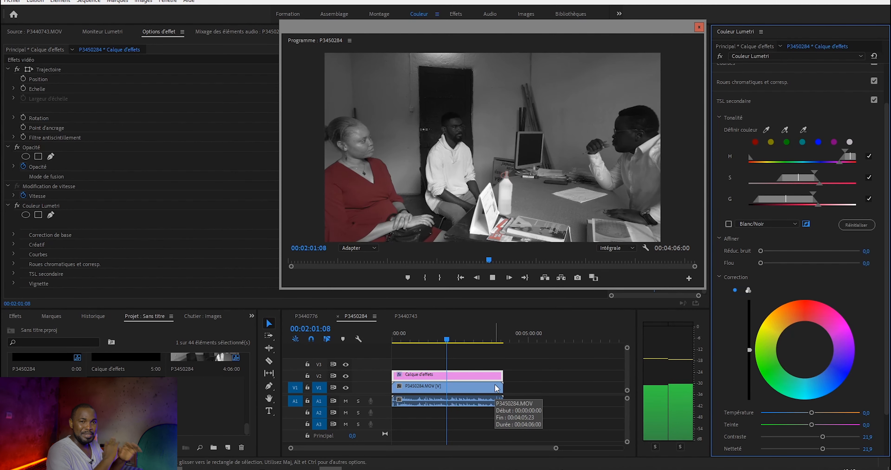
key("space")
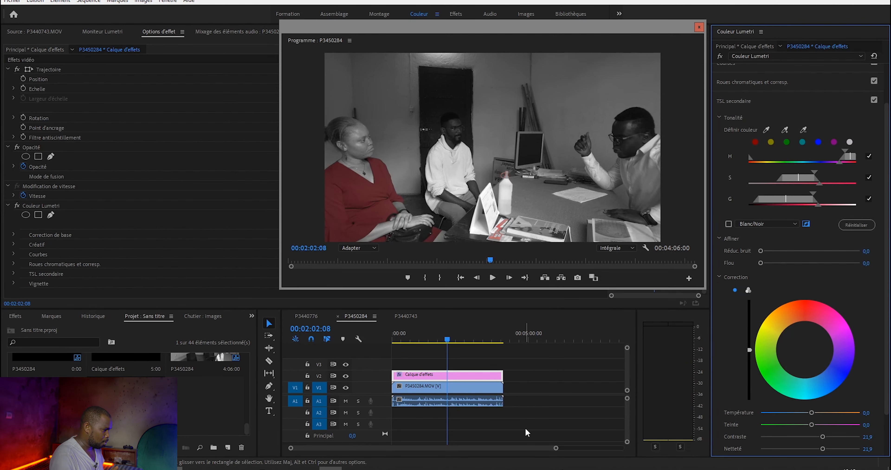